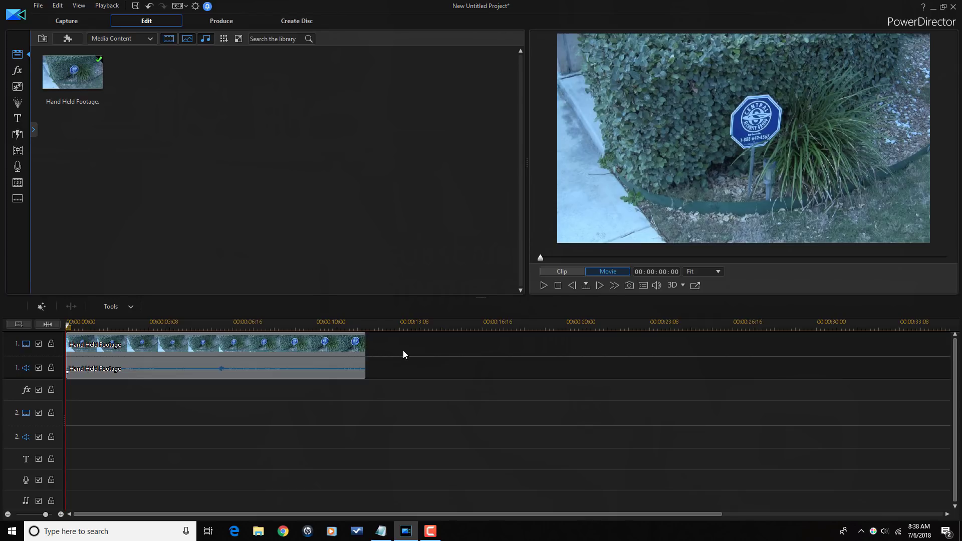
Step: Play the Hand Held Footage clip to hear its wind noise, stop at 00:00:07:16, and select the clip
key("space")
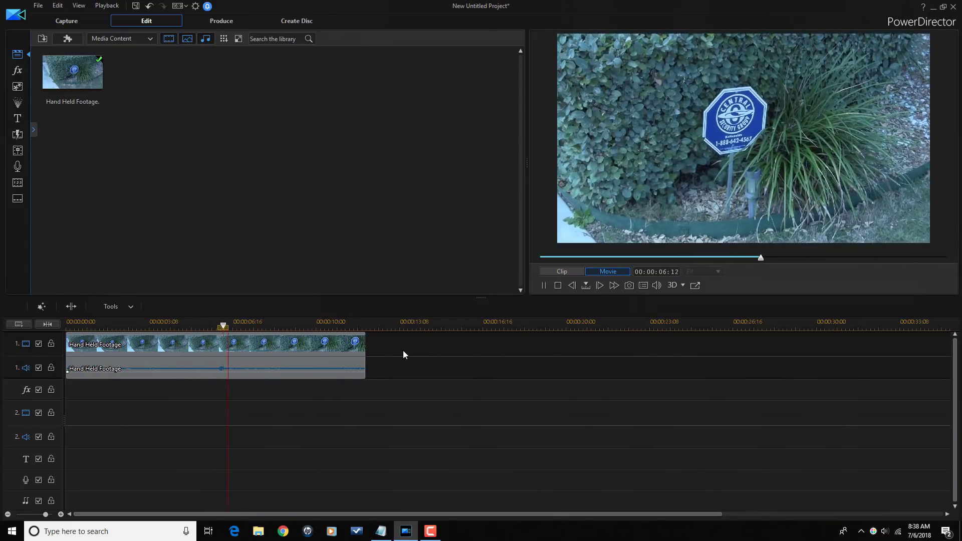
key("space")
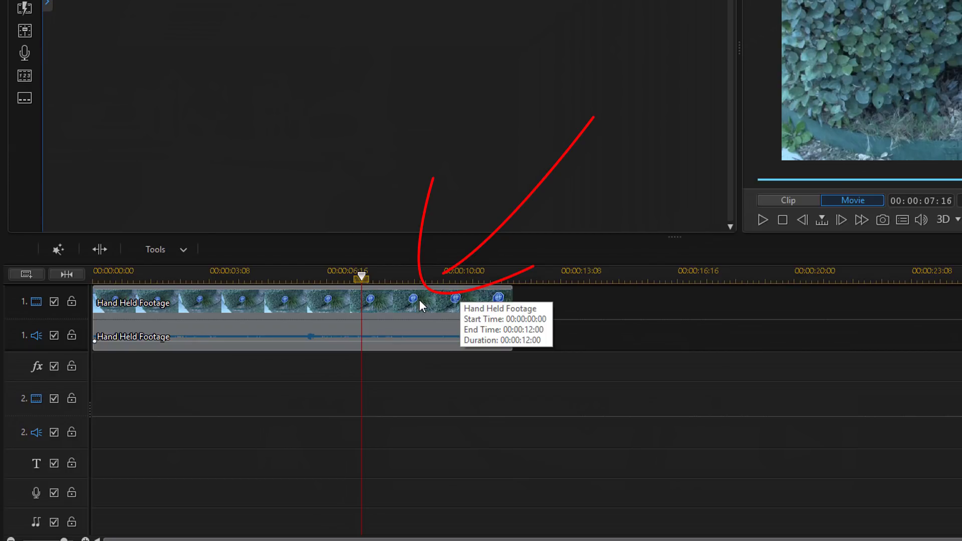
left_click(419, 299)
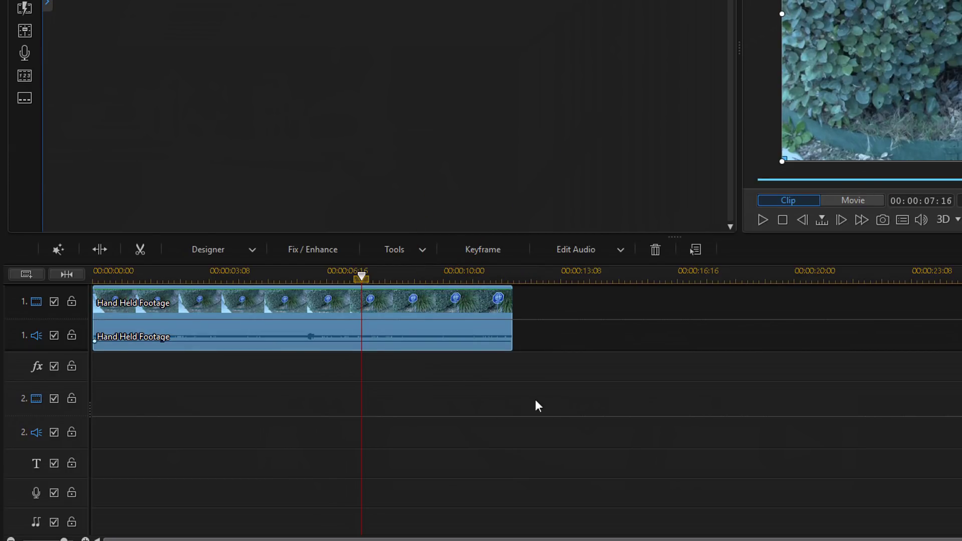
Step: Turn on Audio Denoise in Fix / Enhance with noise type Wind noise at degree 50
left_click(324, 248)
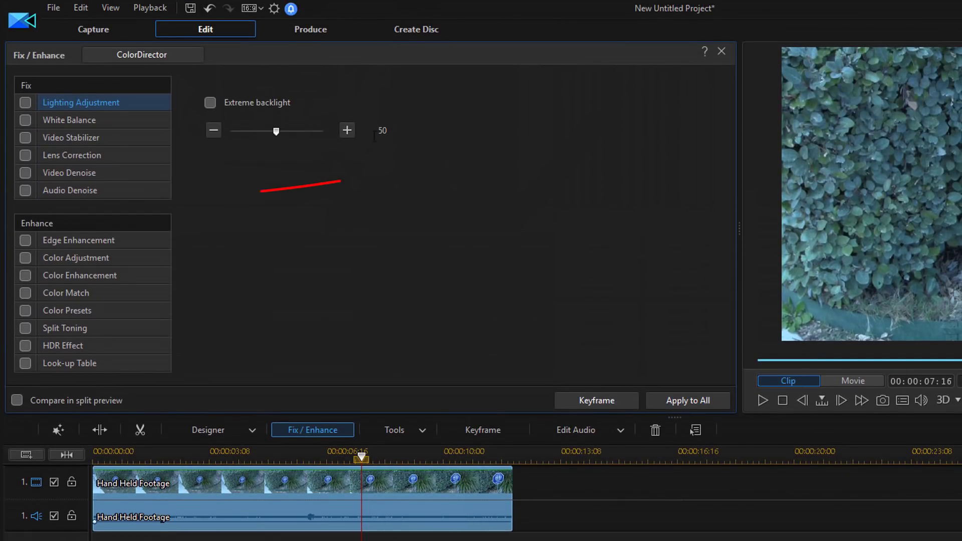
left_click(79, 200)
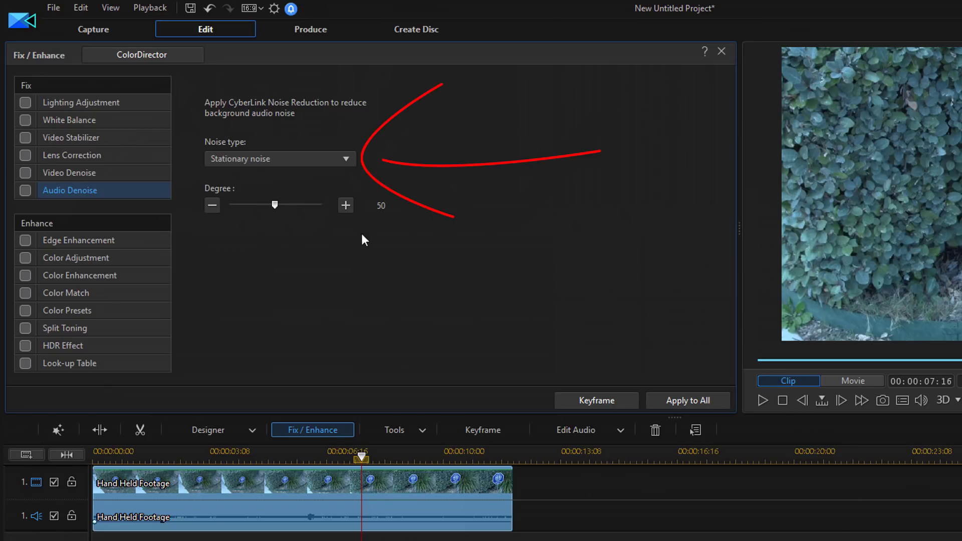
left_click(345, 159)
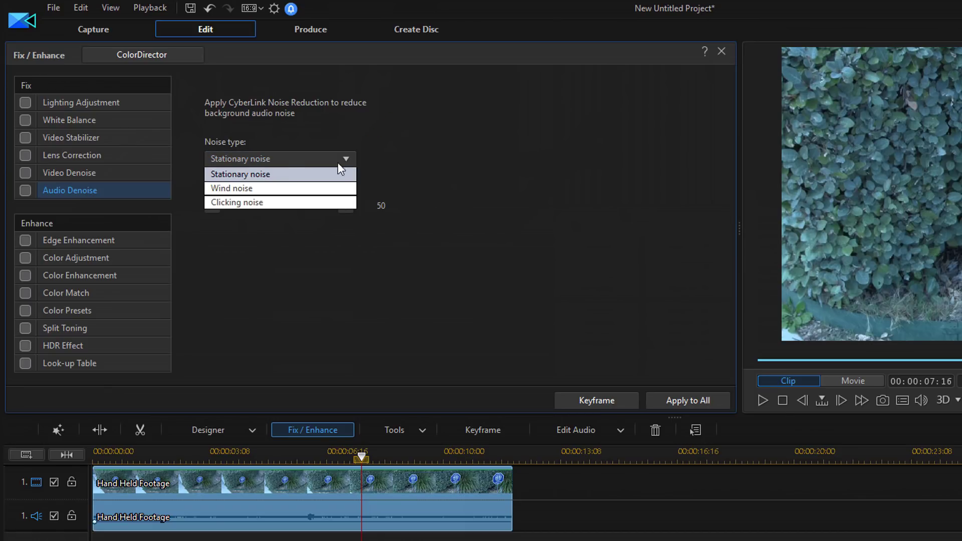
left_click(267, 189)
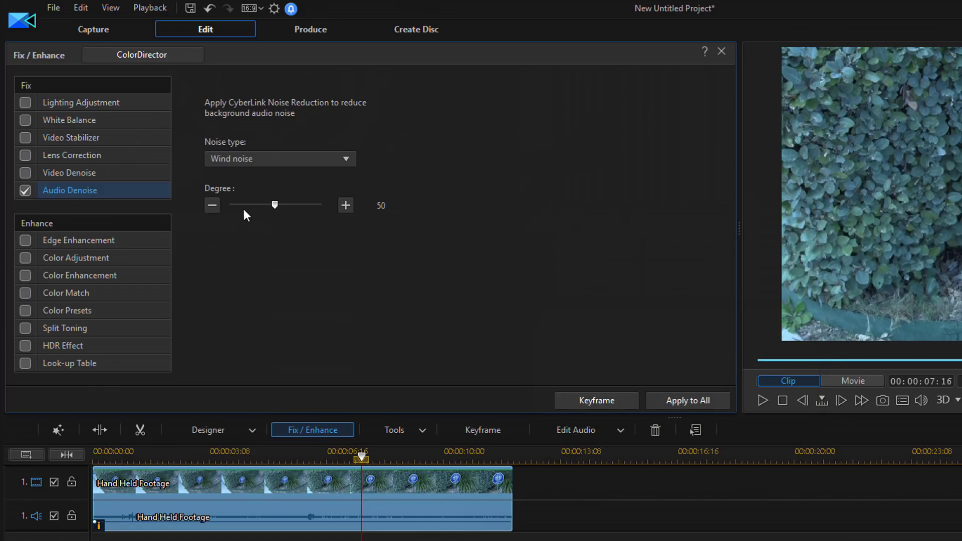
Step: Raise the Wind noise denoise degree to 100, then reselect the clip in Fix / Enhance
left_click_drag(273, 206, 391, 208)
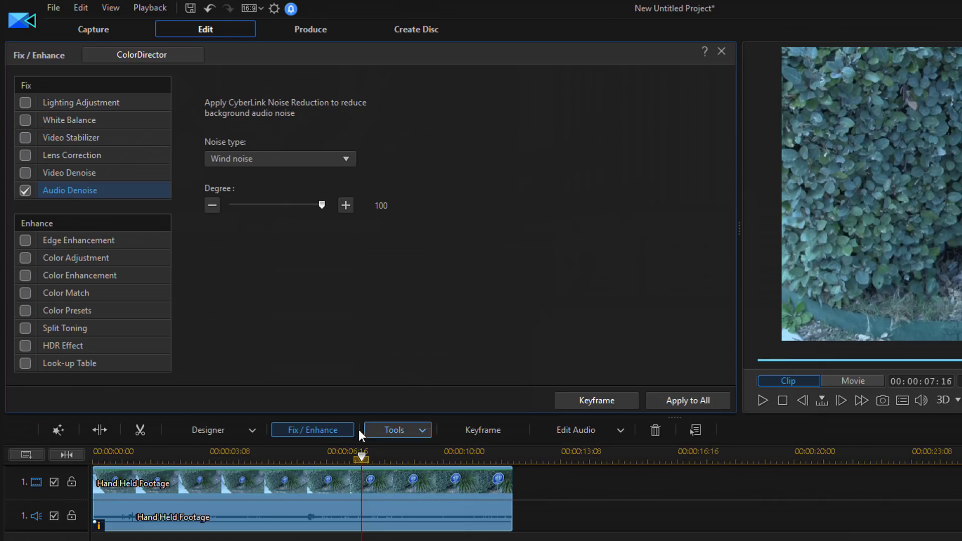
left_click_drag(358, 454, 179, 455)
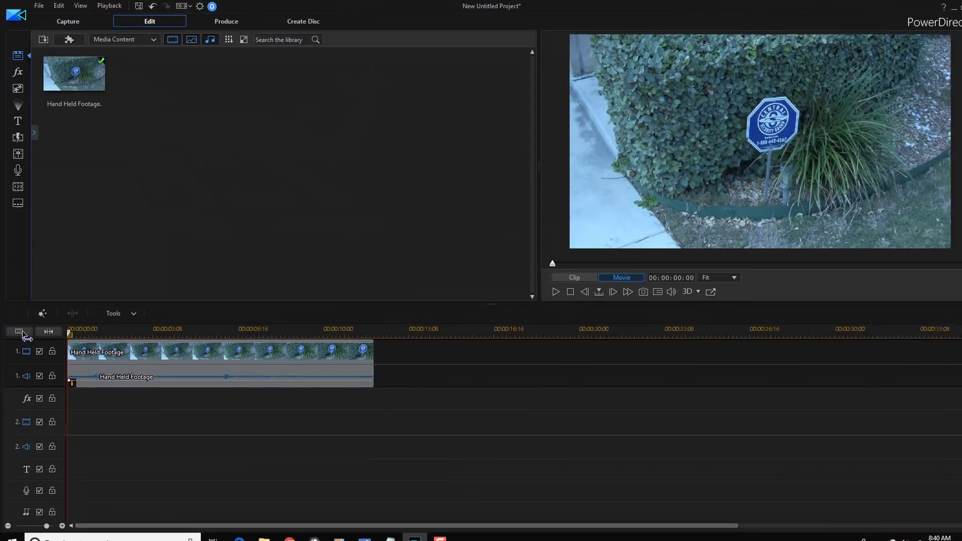
left_click(80, 351)
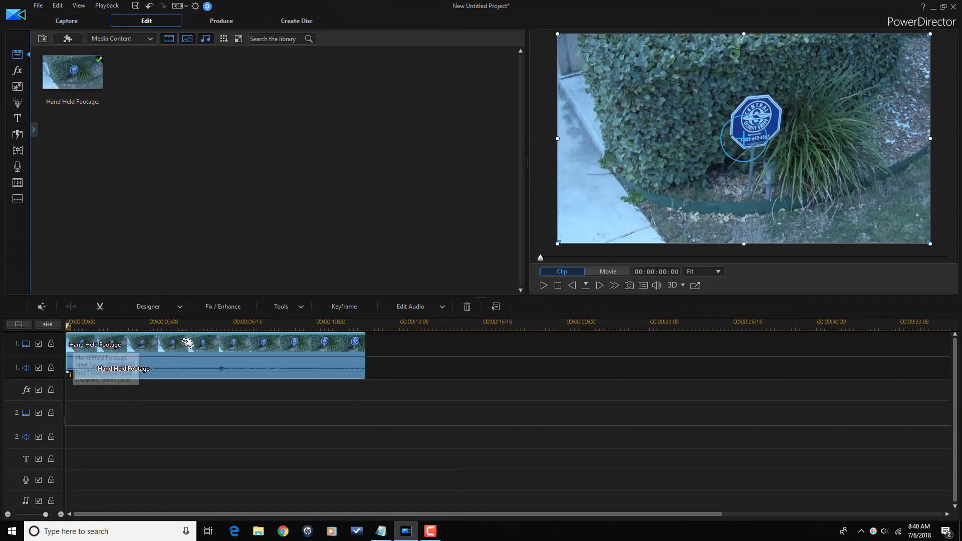
left_click(227, 308)
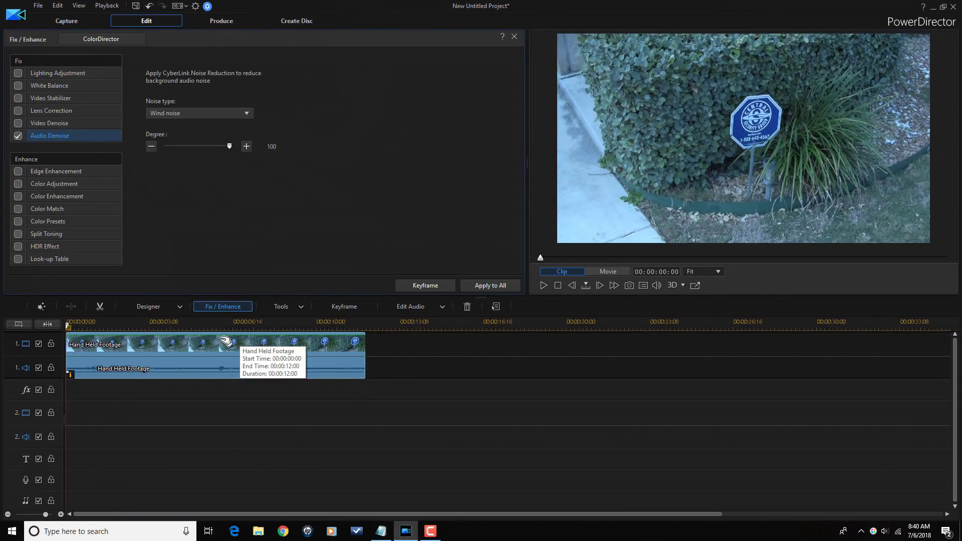
Step: Compare playback with and without degree-100 Audio Denoise, then re-enable the denoise
key("space")
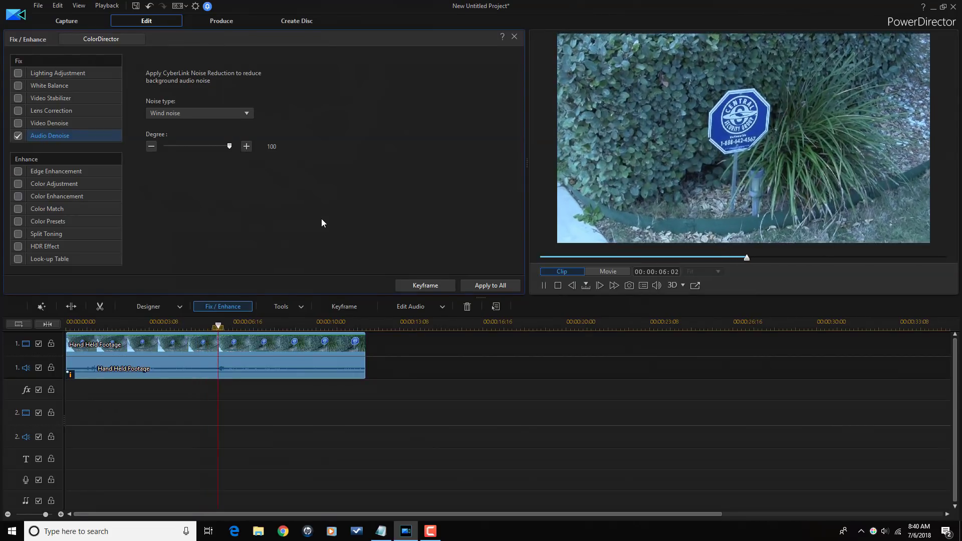
key("space")
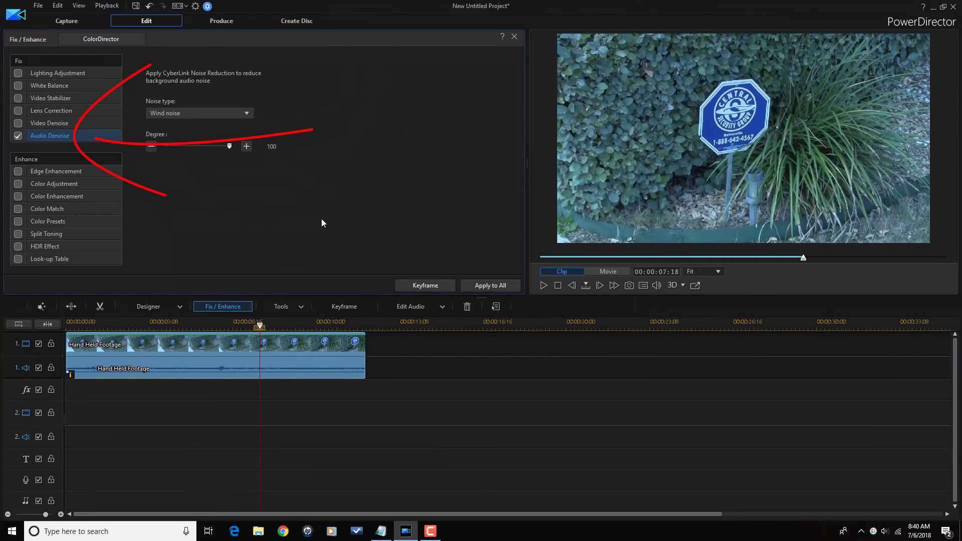
left_click(17, 136)
key("space")
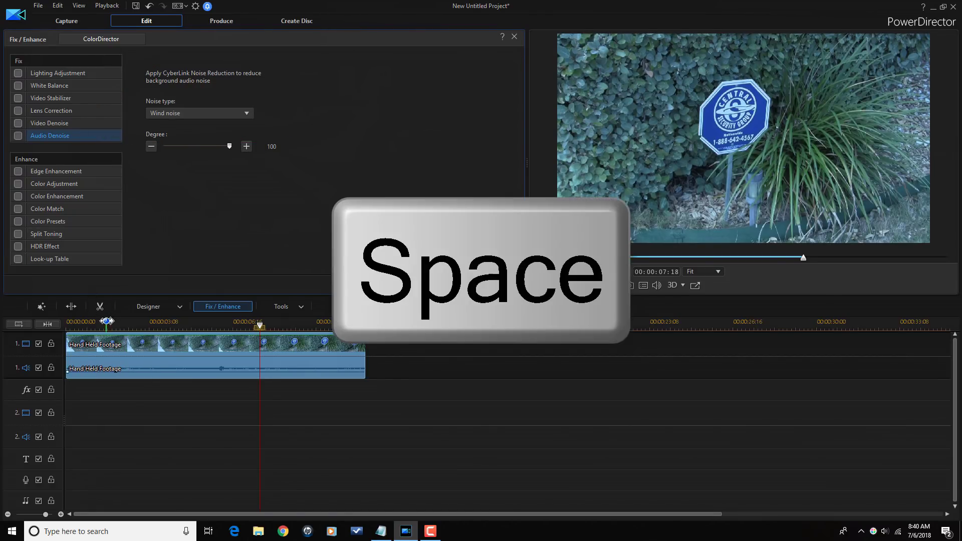
left_click(69, 324)
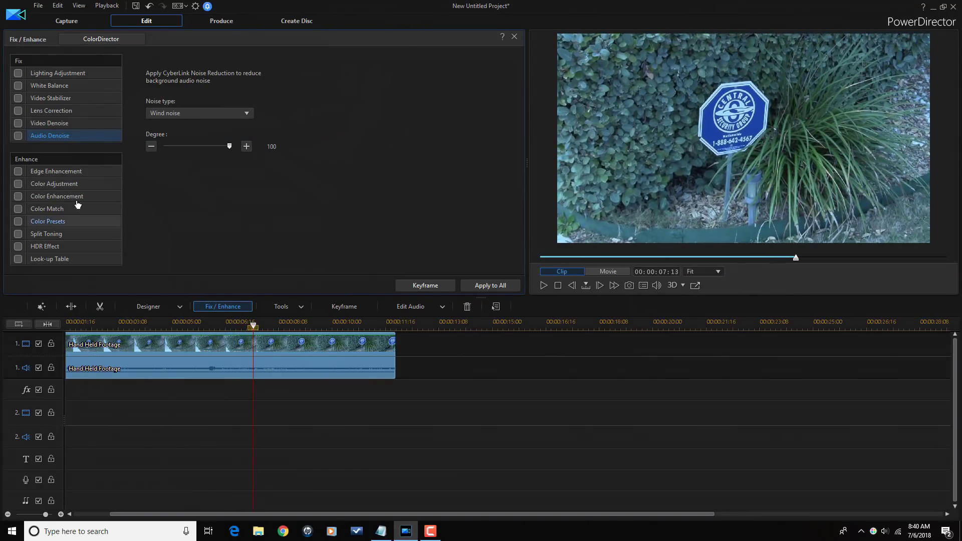
left_click(18, 135)
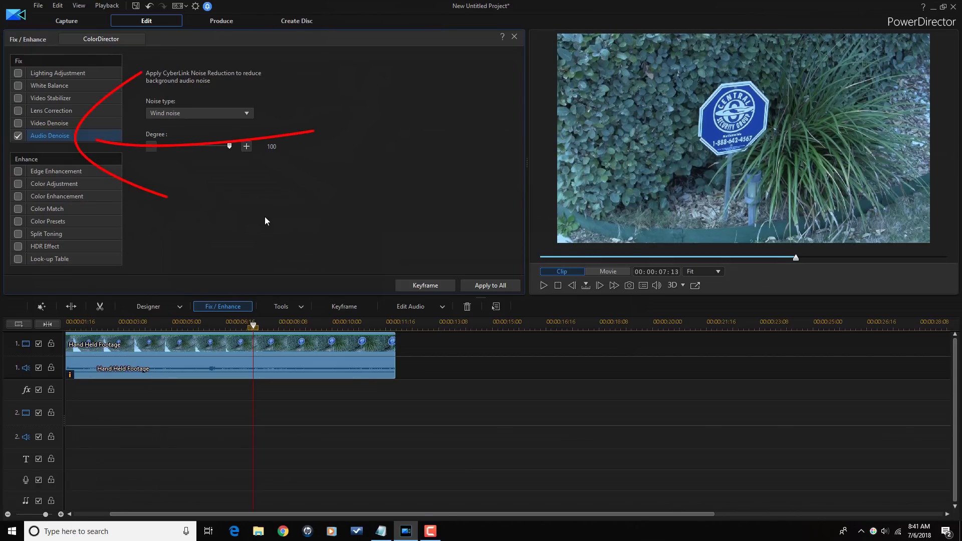
Step: Disable Audio Denoise, close Fix / Enhance, and replay the clip from 00:00:05:20 to 00:00:08:00
left_click(16, 137)
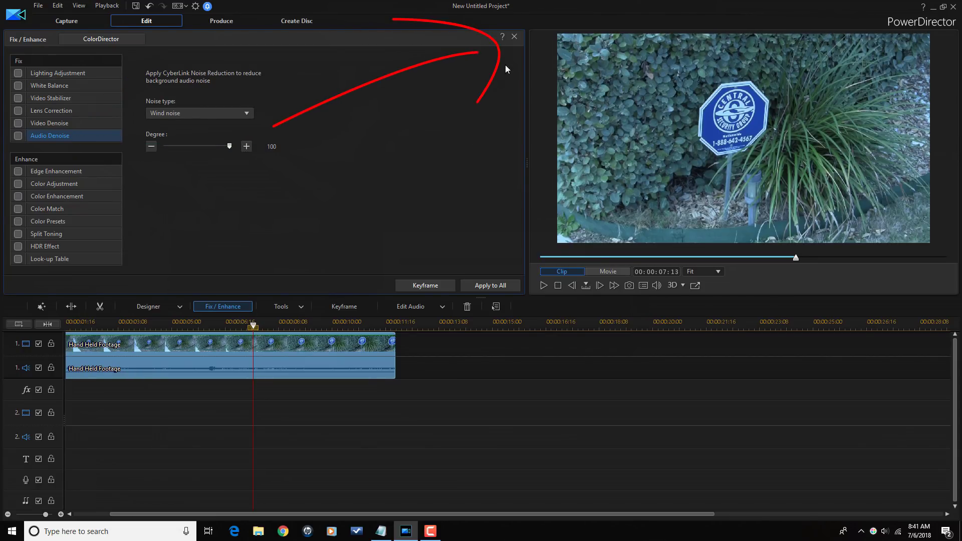
left_click(513, 39)
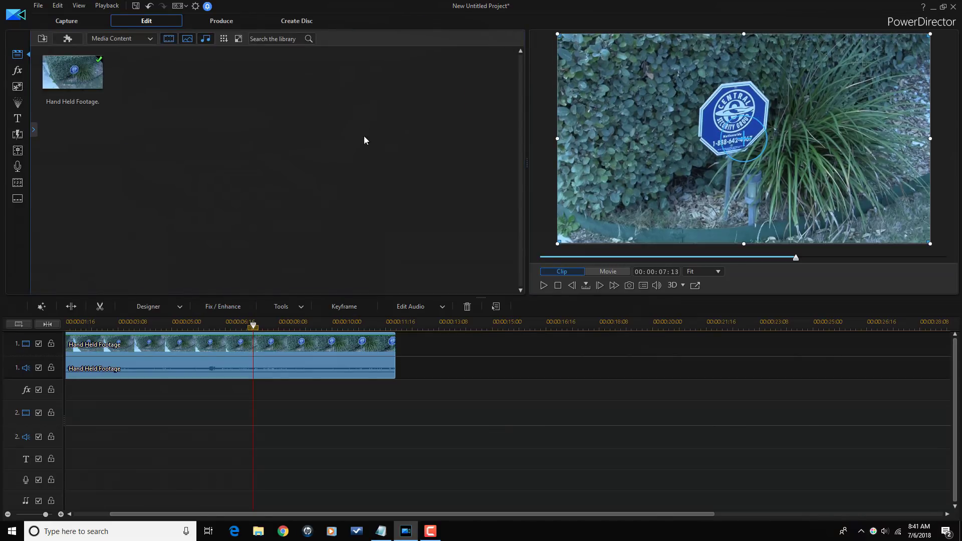
left_click_drag(254, 328, 198, 327)
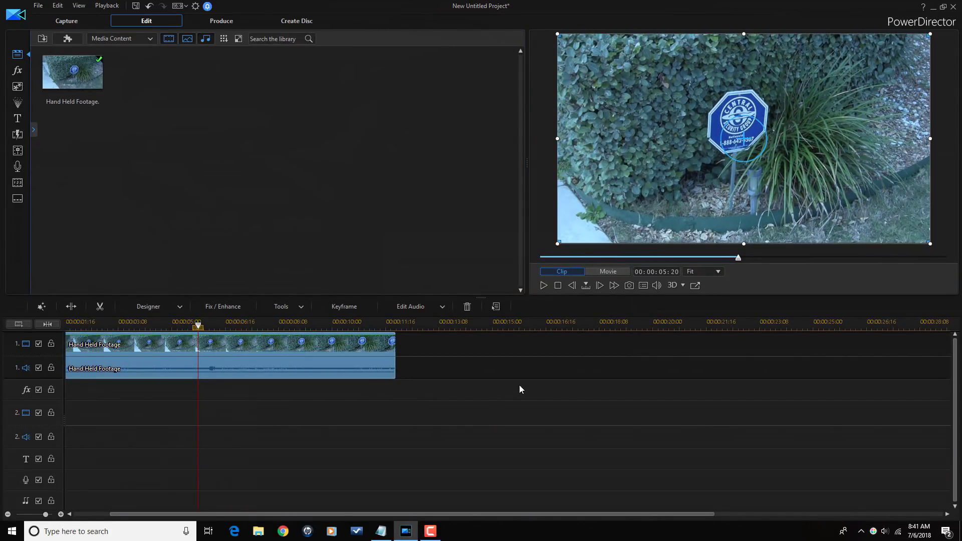
key("space")
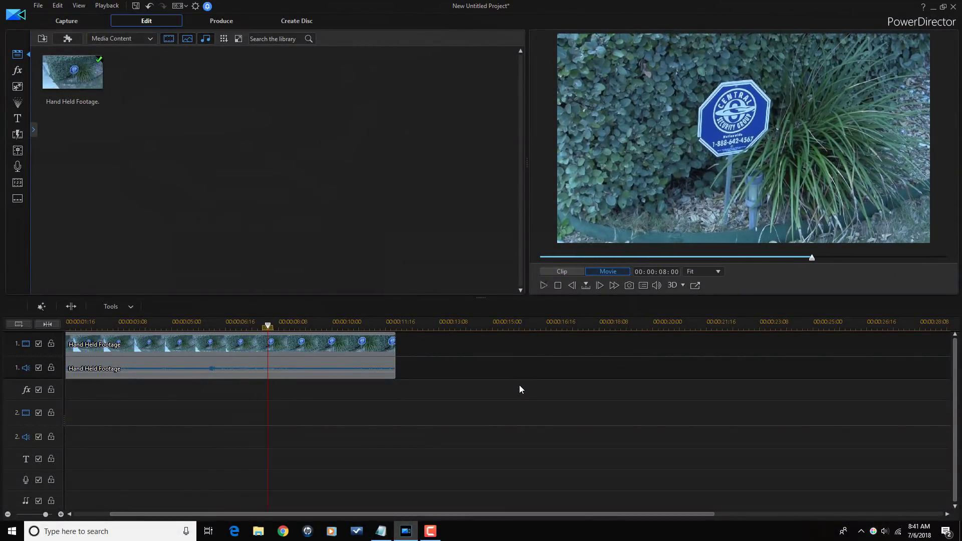
key("space")
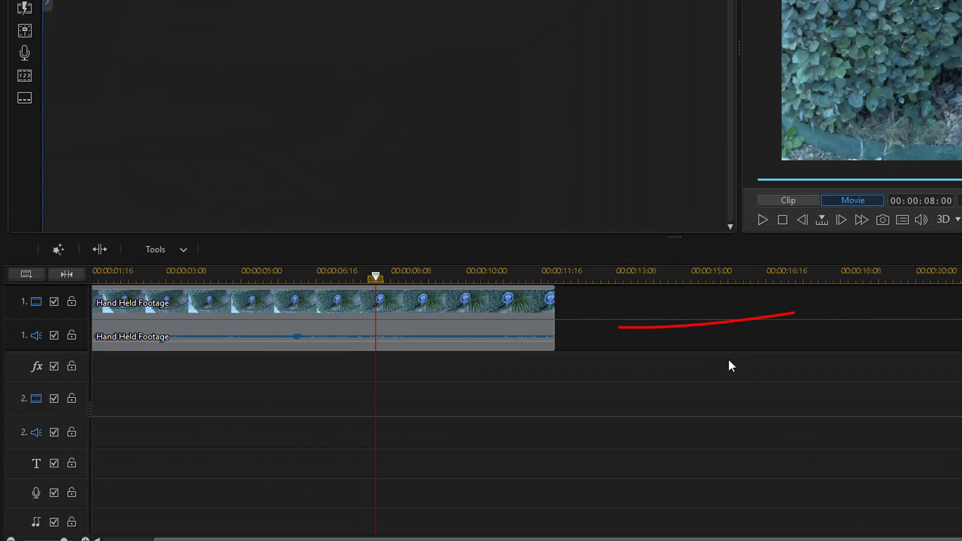
Step: Send the Hand Held Footage clip's audio to AudioDirector from the Edit Audio list
left_click(440, 309)
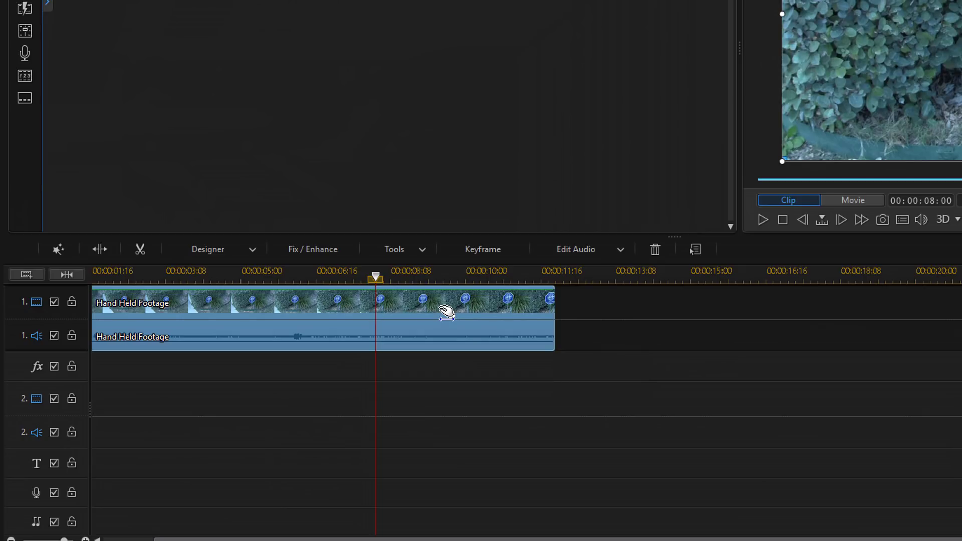
left_click(586, 254)
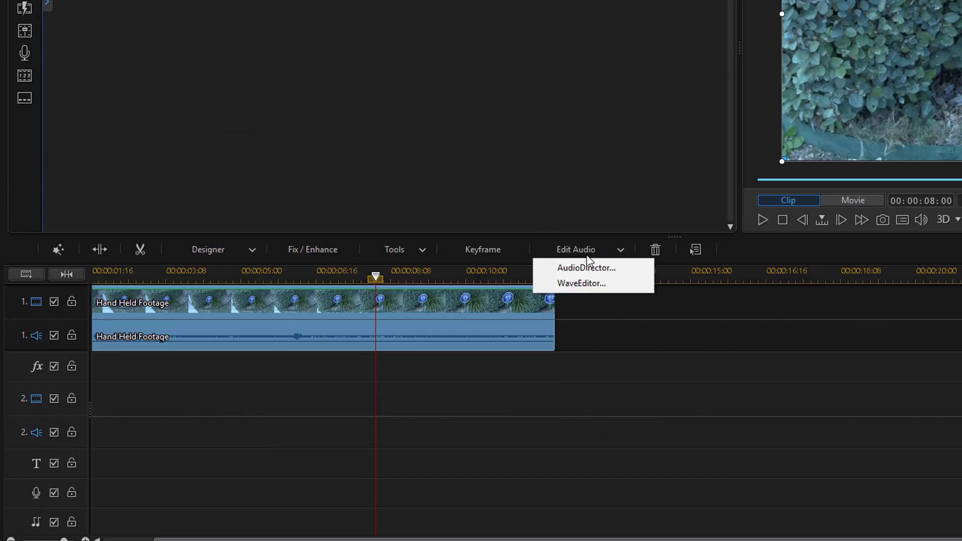
left_click(608, 272)
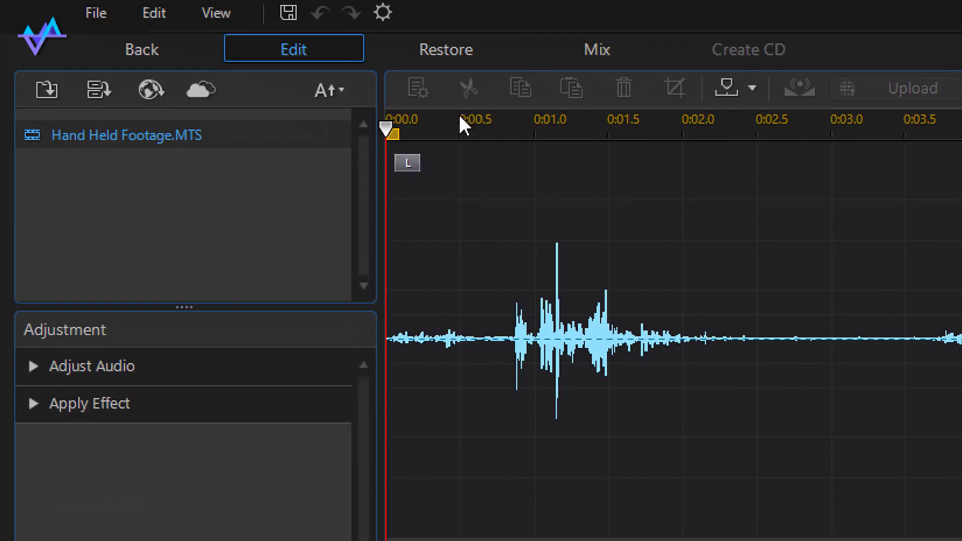
Step: Switch AudioDirector to the Restore room and open Visual Repair on the clip
left_click(455, 51)
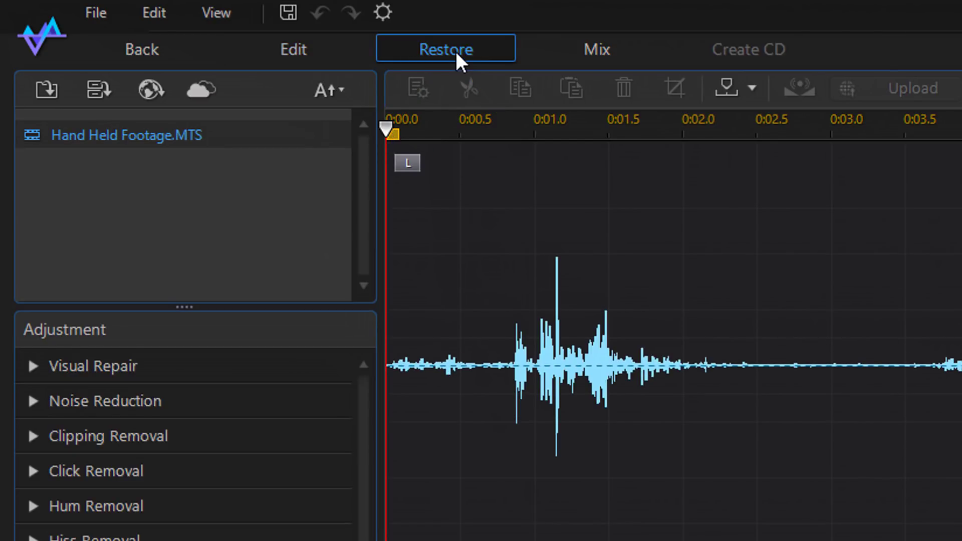
left_click(107, 365)
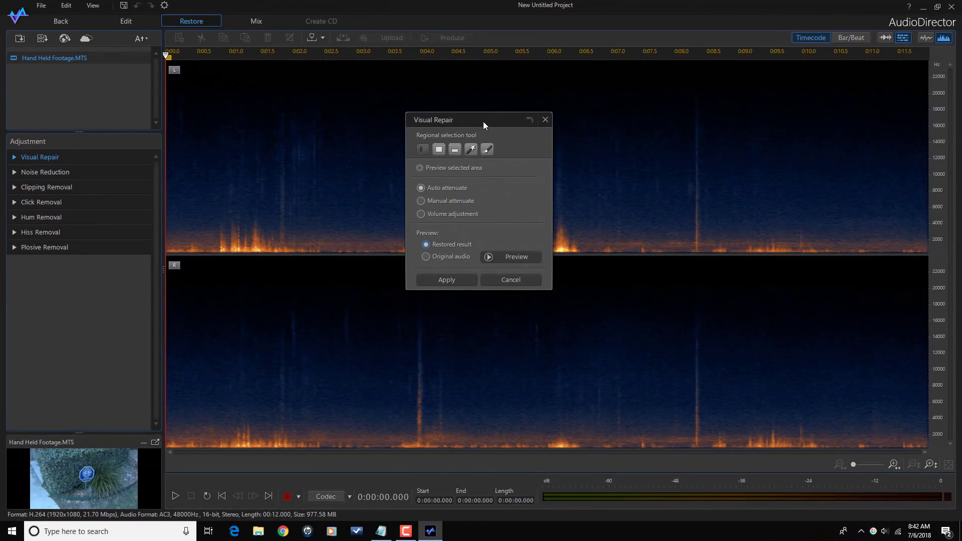
Step: Move the Visual Repair dialog aside and set the Brush selection size to 23
left_click_drag(474, 122, 718, 283)
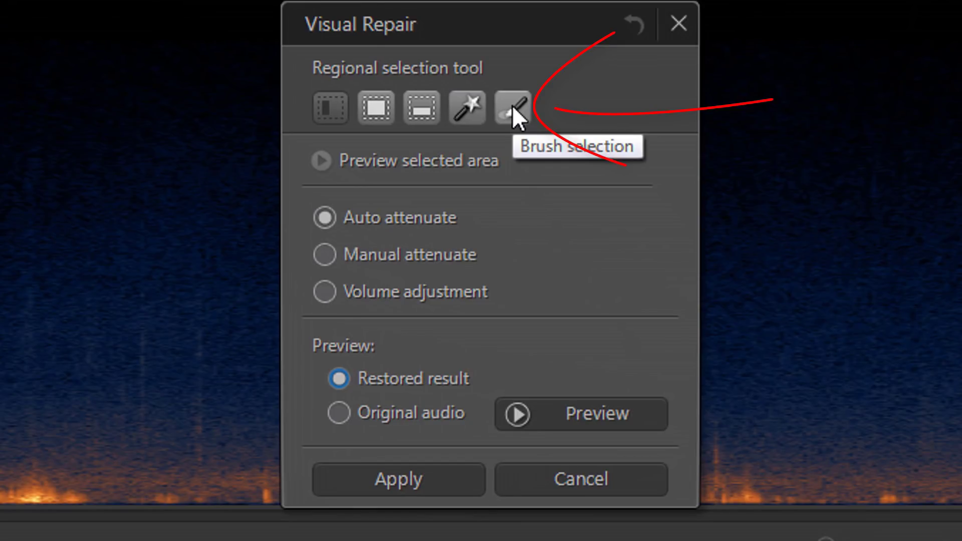
left_click(512, 105)
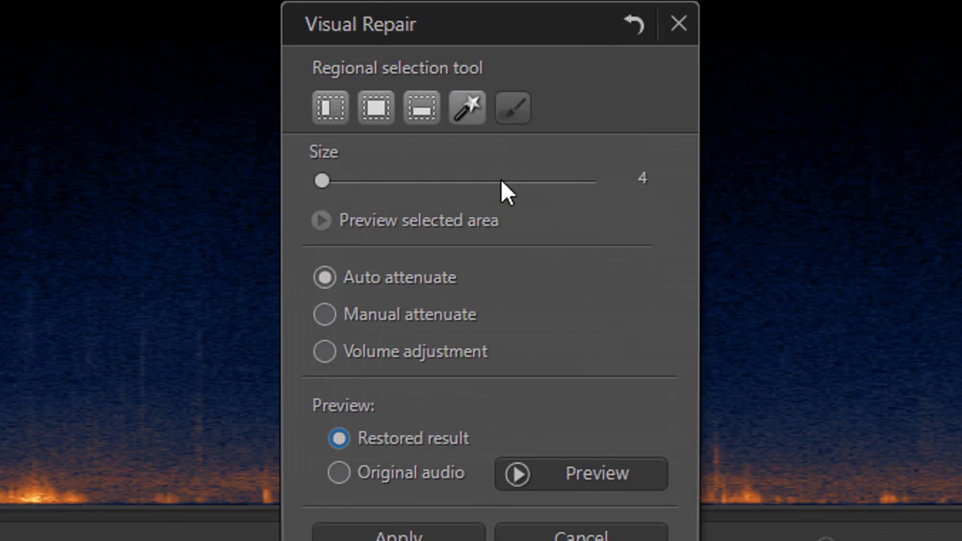
left_click(639, 185)
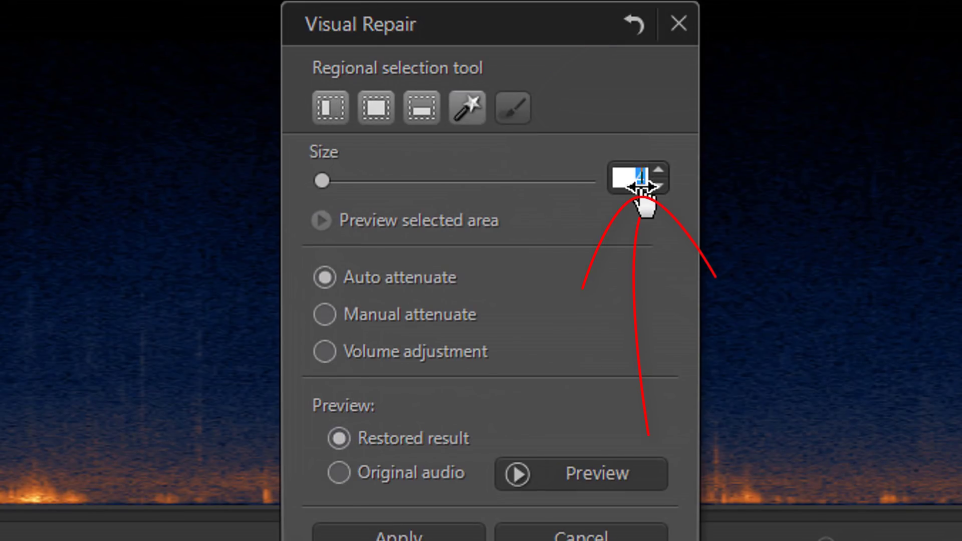
type("23")
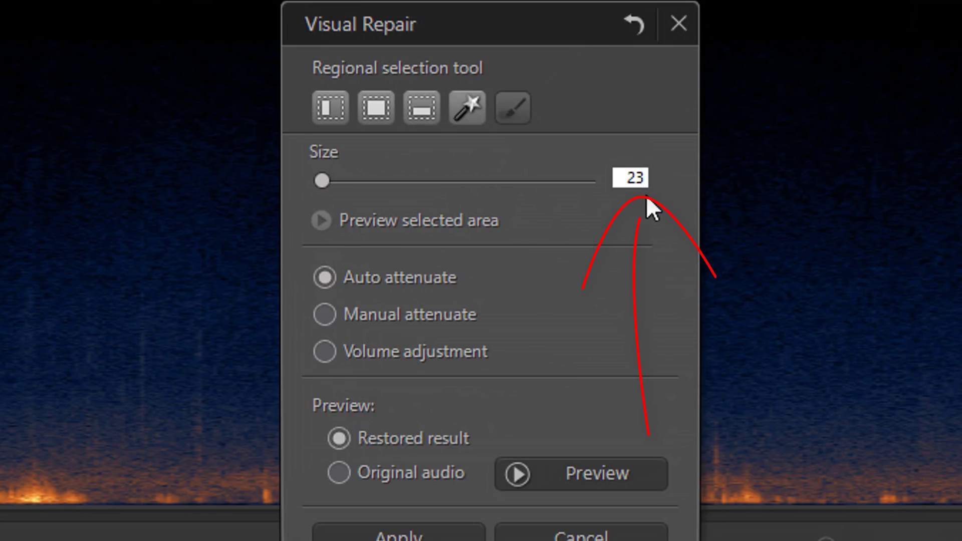
key("Return")
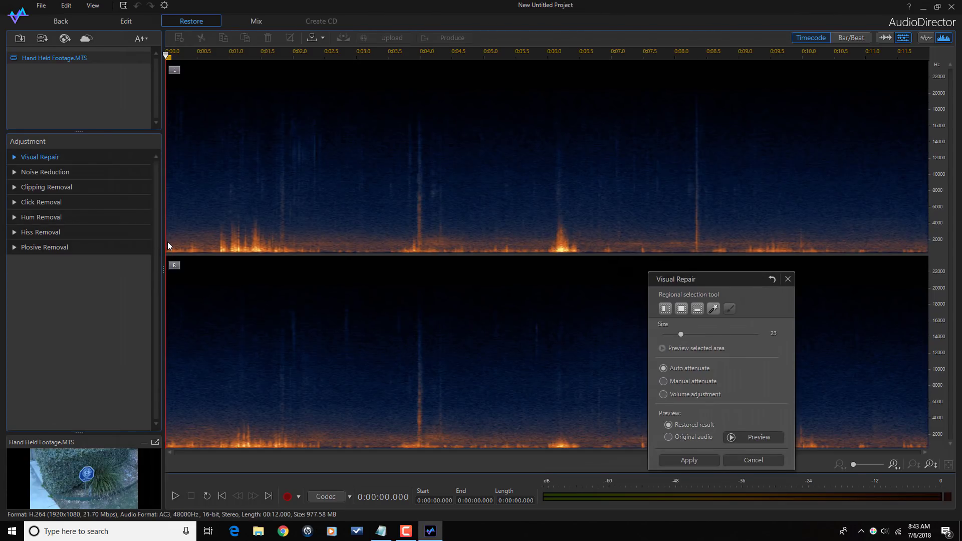
Step: Brush over the low-frequency wind band across the full 12-second clip on both channels
mouse_move(168, 243)
left_mouse_down()
mouse_move(272, 245)
mouse_move(253, 246)
mouse_move(247, 236)
mouse_move(255, 231)
mouse_move(215, 251)
mouse_move(286, 250)
mouse_move(279, 195)
left_mouse_up()
mouse_move(288, 248)
left_mouse_down()
mouse_move(416, 244)
mouse_move(420, 203)
mouse_move(453, 247)
mouse_move(435, 240)
mouse_move(646, 247)
mouse_move(694, 213)
mouse_move(716, 246)
mouse_move(847, 247)
left_mouse_up()
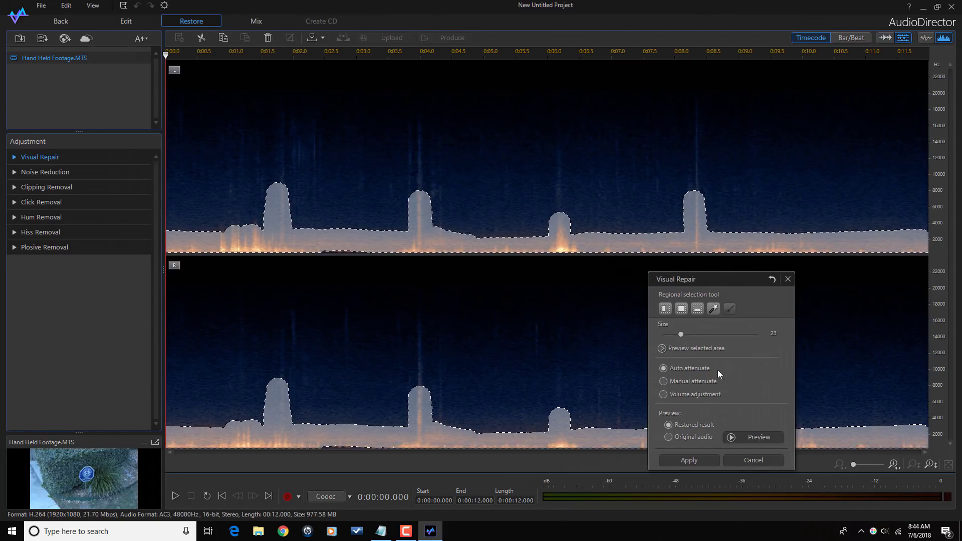
left_click_drag(738, 282, 843, 267)
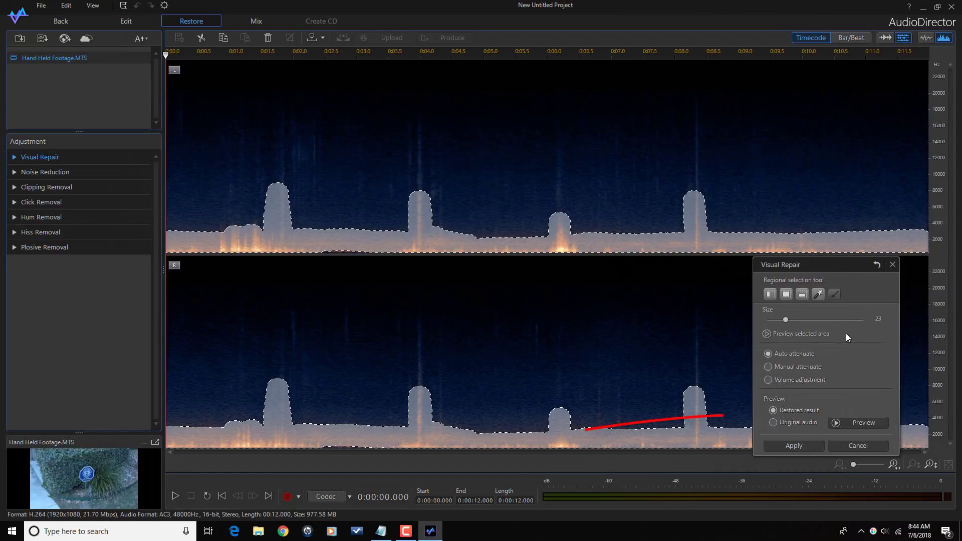
left_click(862, 423)
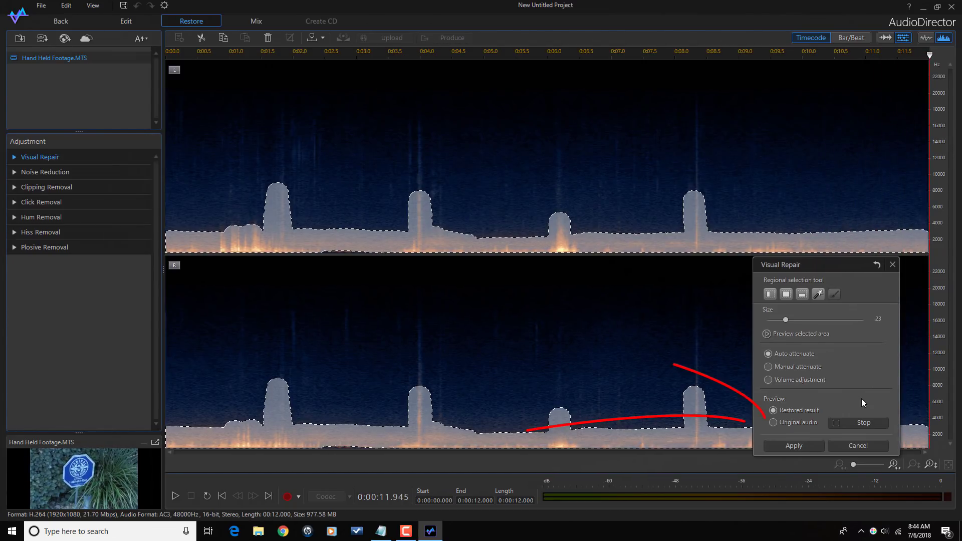
left_click(773, 424)
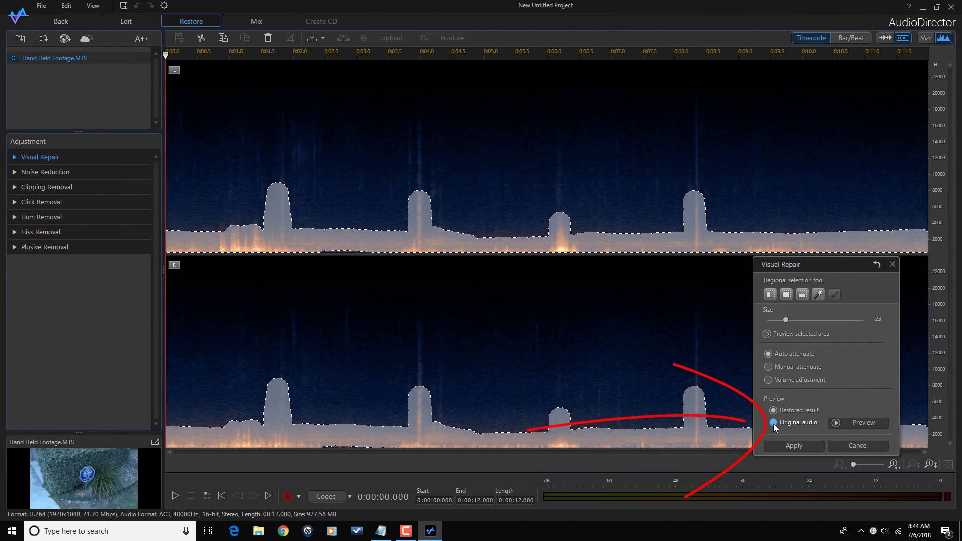
left_click(868, 427)
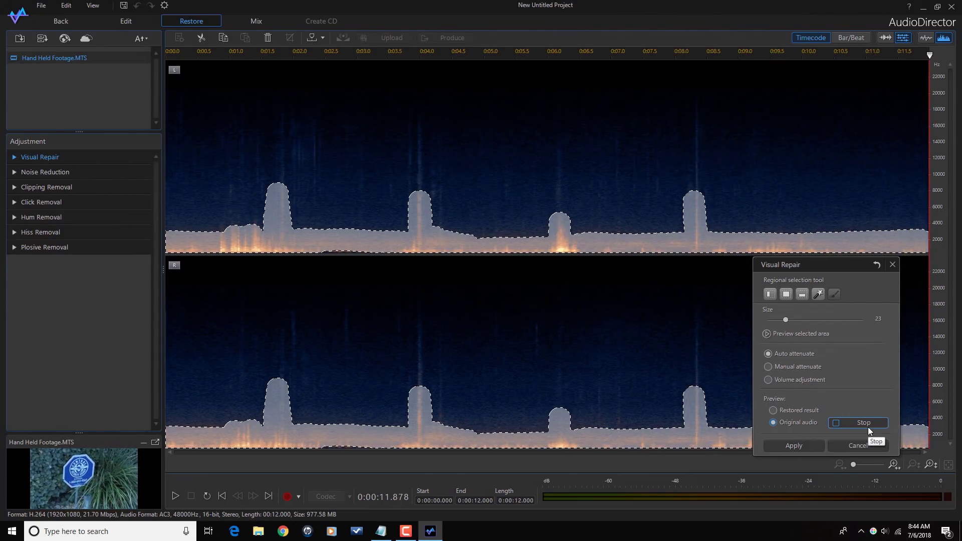
left_click(774, 412)
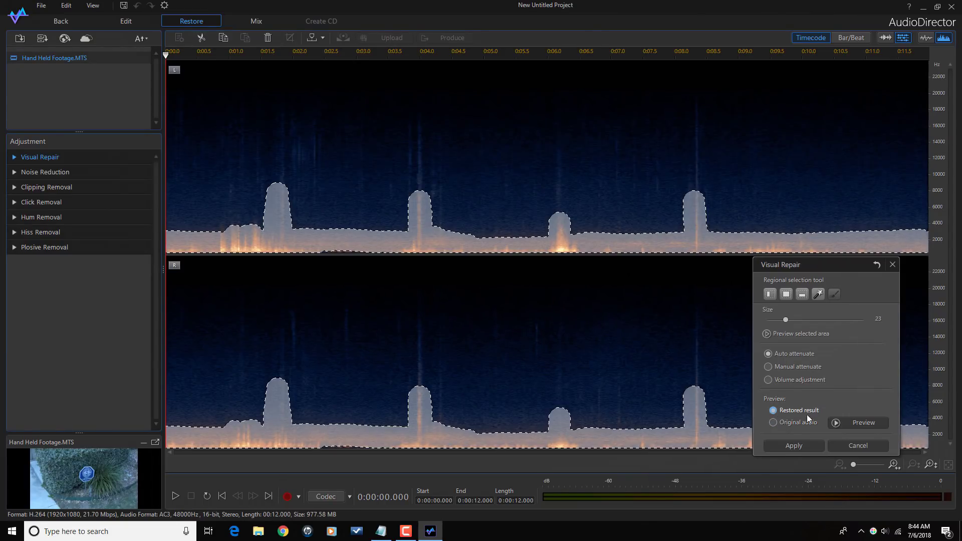
left_click(856, 423)
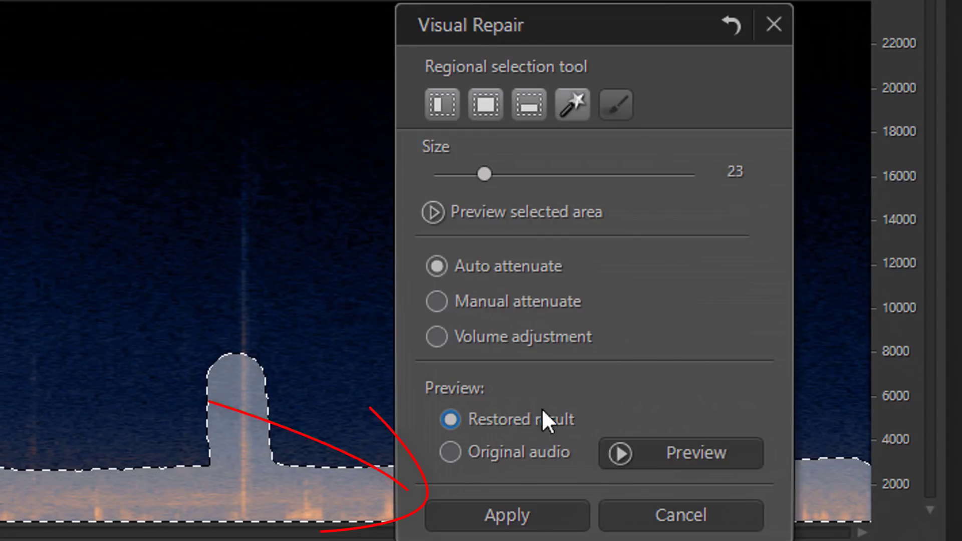
Step: Apply the wind repair and save the edits back to PowerDirector as Hand Held Footage (0).WAV
left_click(502, 515)
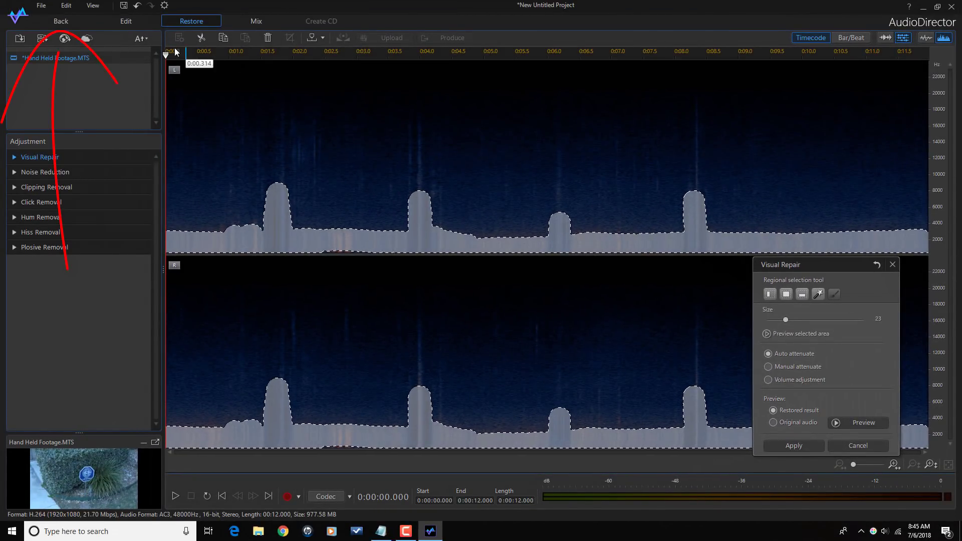
left_click(60, 21)
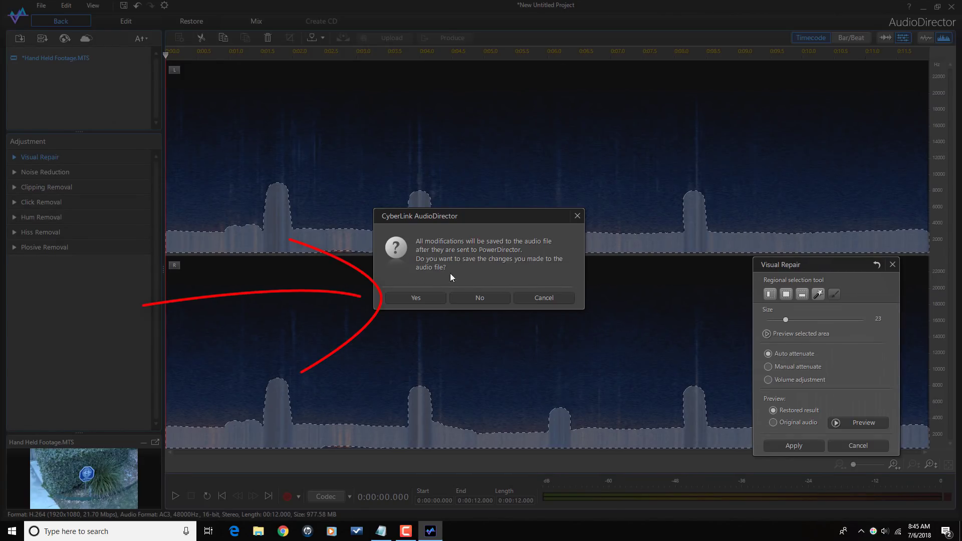
left_click(425, 302)
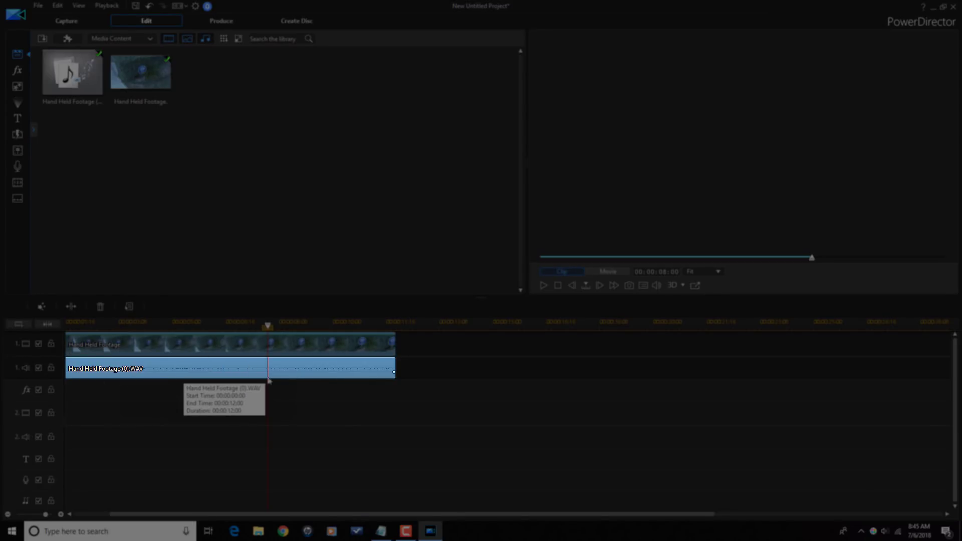
Step: Switch the preview to Movie and play the repaired Hand Held Footage from the start
left_click(268, 326)
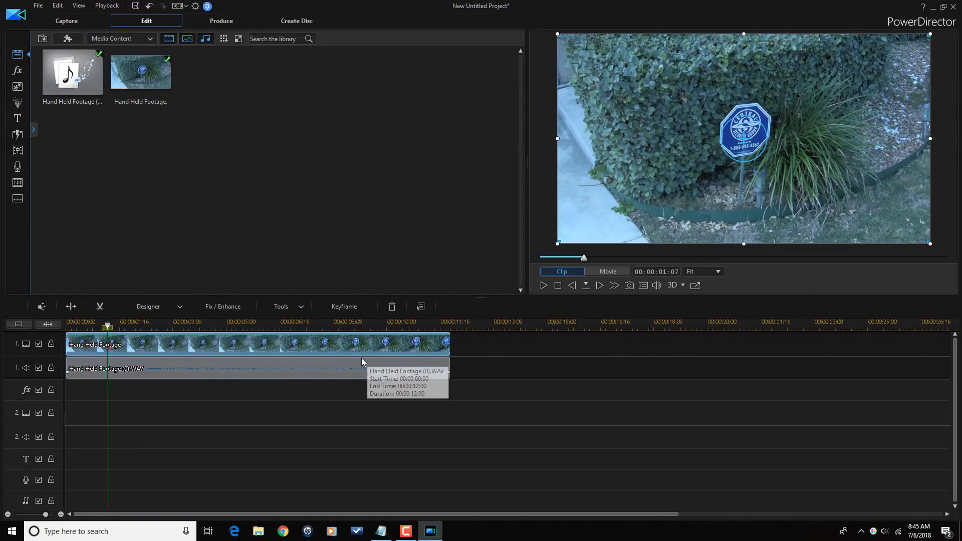
key("space")
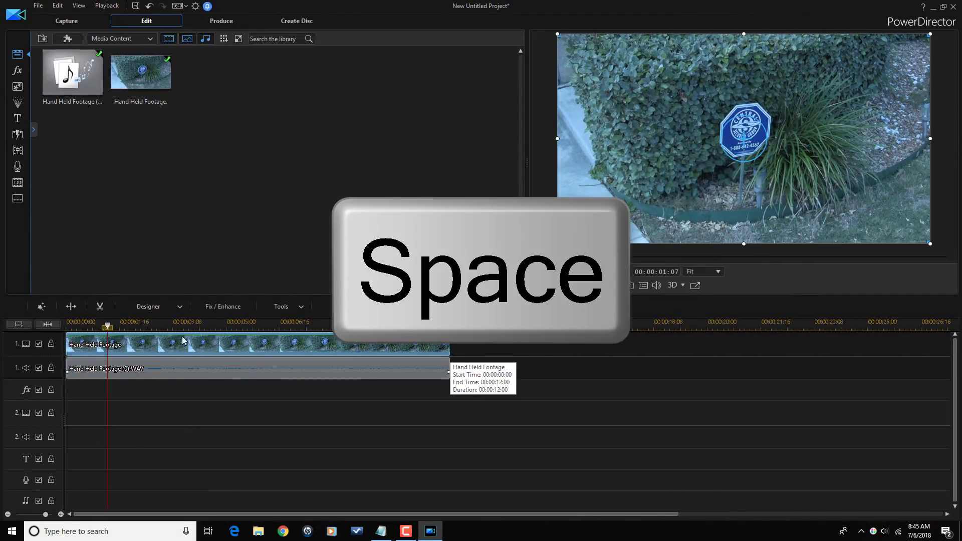
left_click_drag(107, 326, 57, 329)
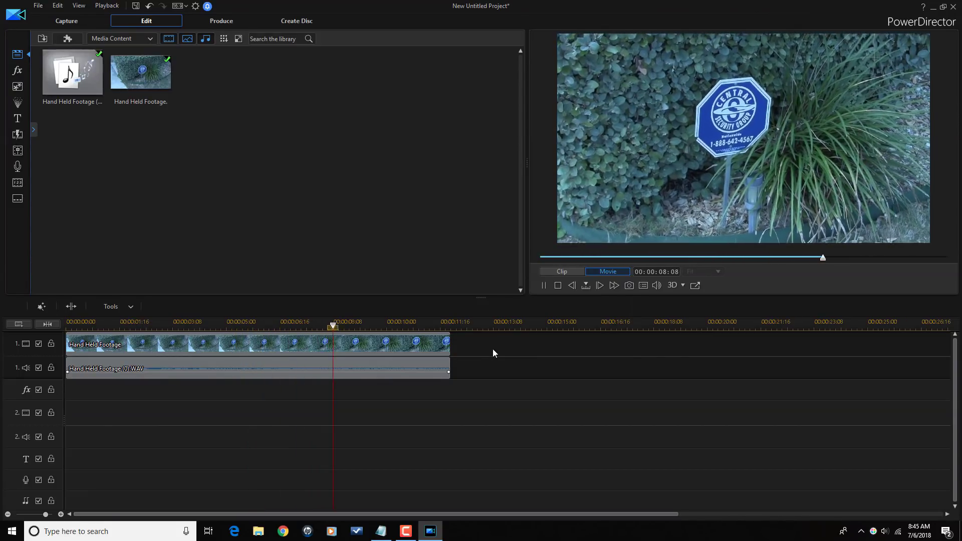
key("space")
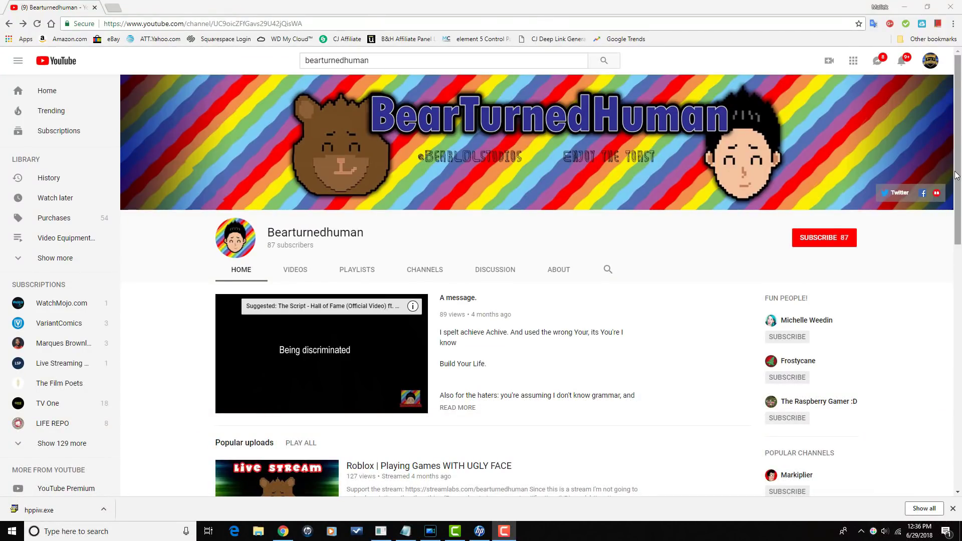
Step: Scroll the YouTube channel home page and go to its VIDEOS tab listing all uploads
mouse_move(956, 175)
left_mouse_down()
mouse_move(955, 418)
mouse_move(955, 173)
left_mouse_up()
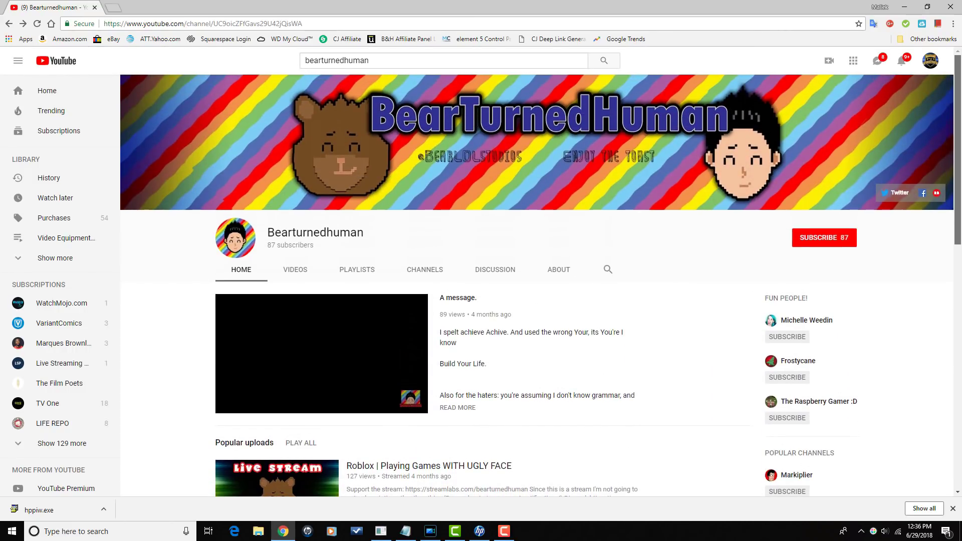
left_click(295, 271)
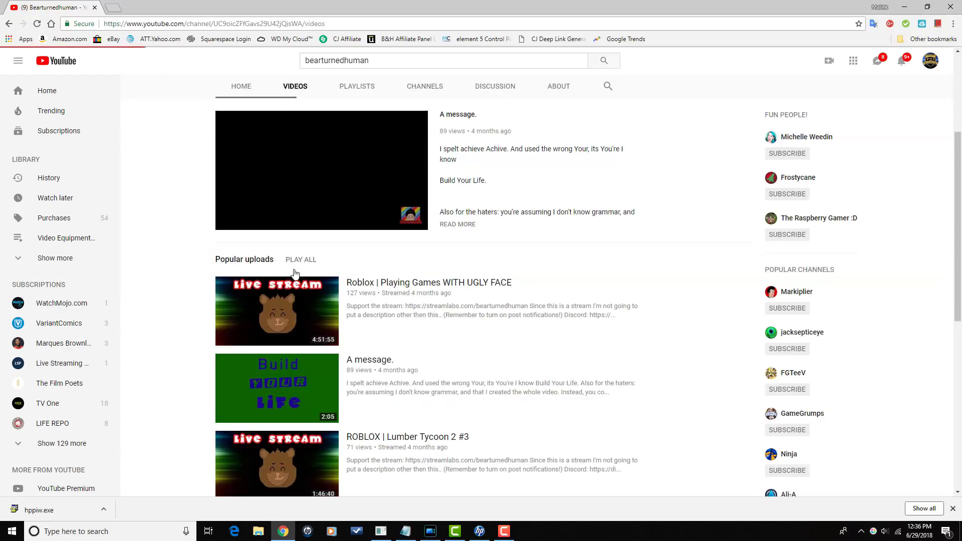